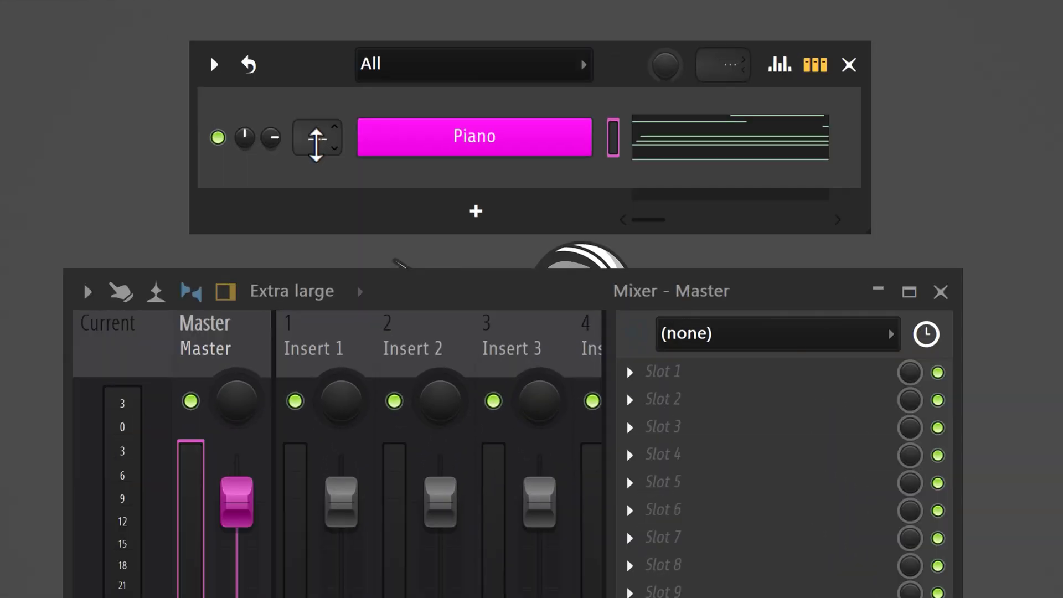
Route the Piano channel to mixer track 1 and load Gross Beat in that track's first effect slot.
{"action": "scroll", "coordinate": [316, 143], "scroll_direction": "up", "scroll_amount": 1}
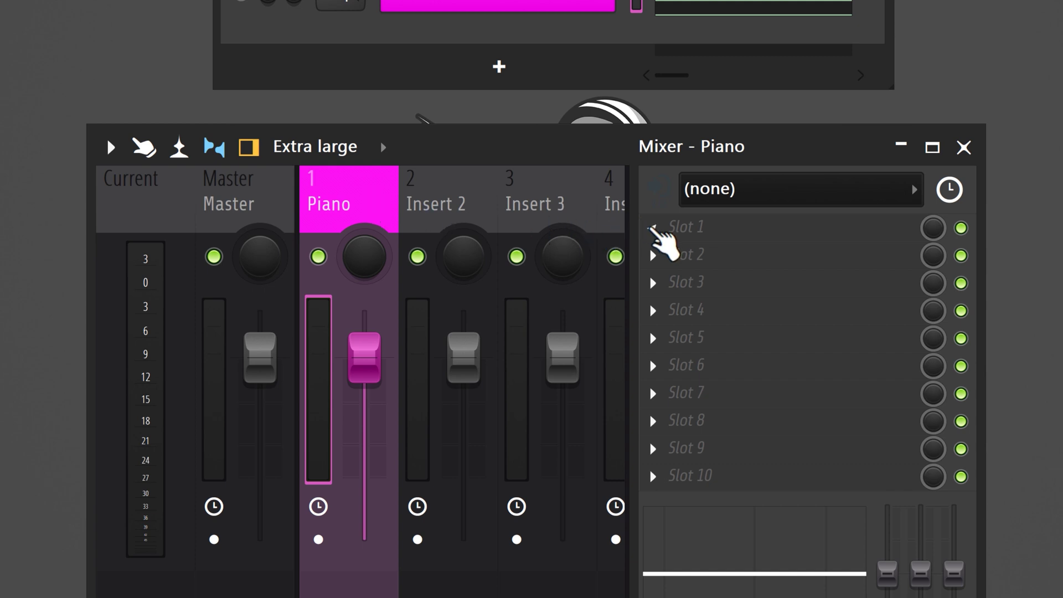
{"action": "left_click", "coordinate": [654, 228]}
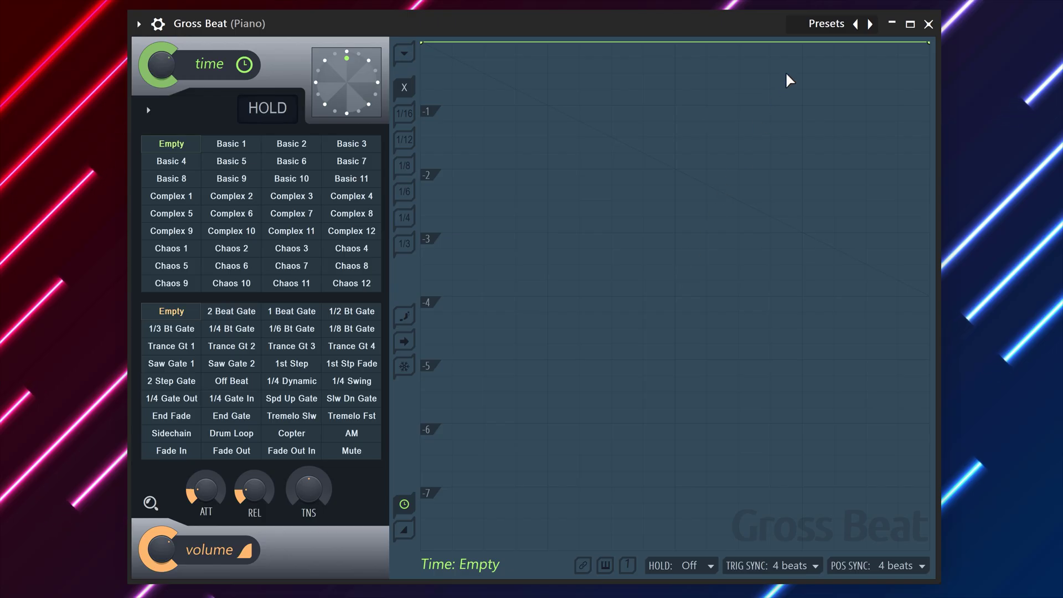
Load Gross Beat's Momentary preset, apply the 1/2 Speed time effect and play the piano through it.
{"action": "left_click", "coordinate": [827, 23]}
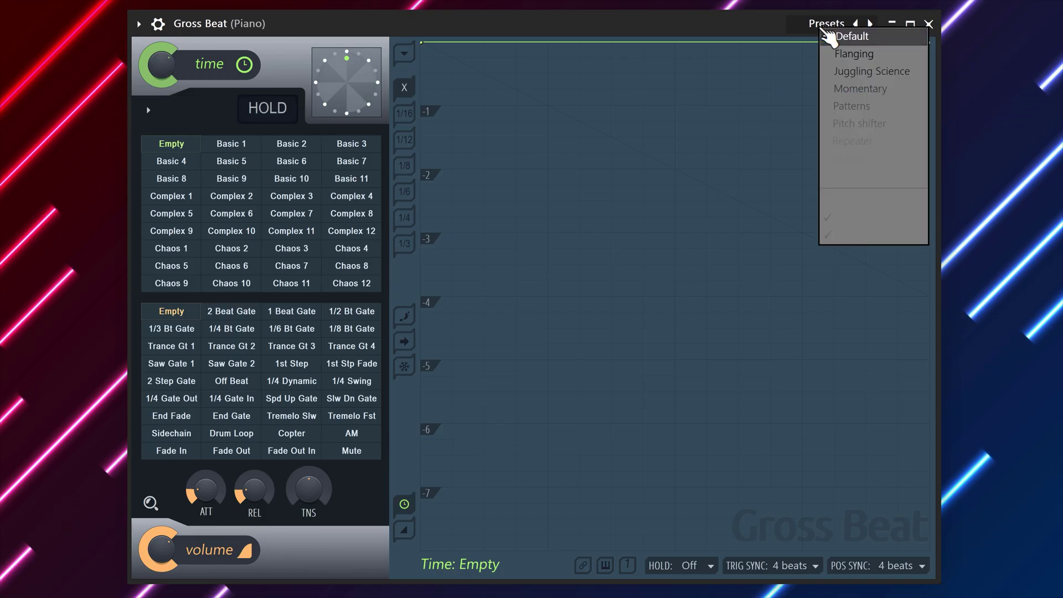
{"action": "left_click", "coordinate": [859, 90]}
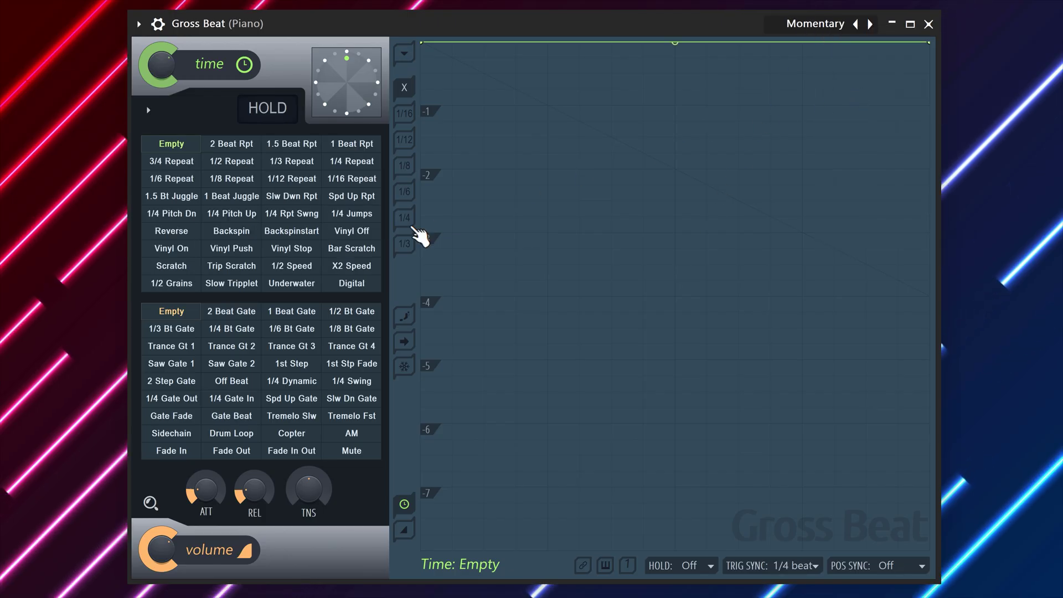
{"action": "left_click", "coordinate": [292, 266]}
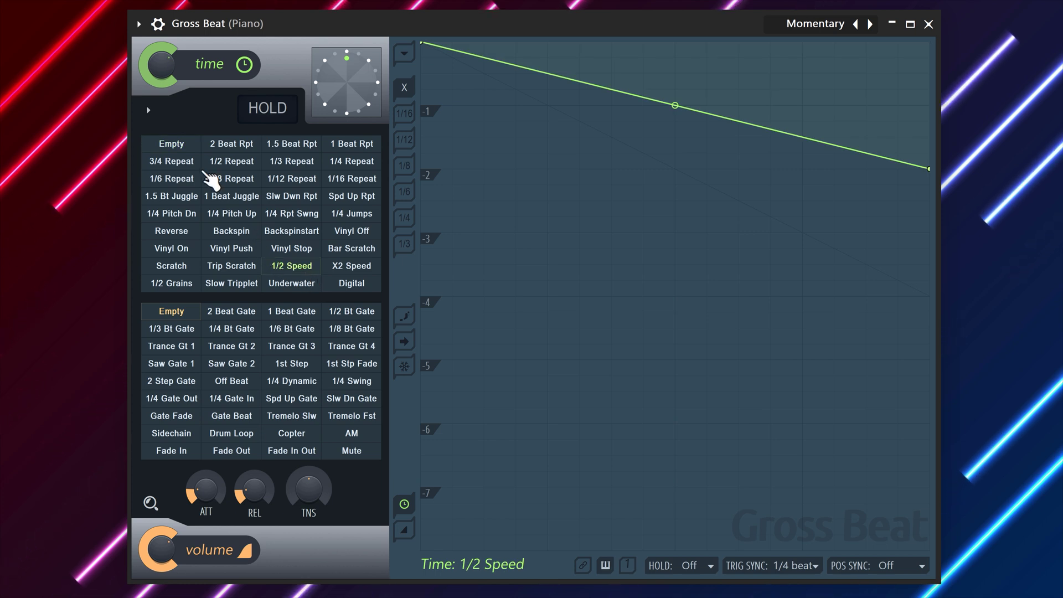
{"action": "key", "text": "space"}
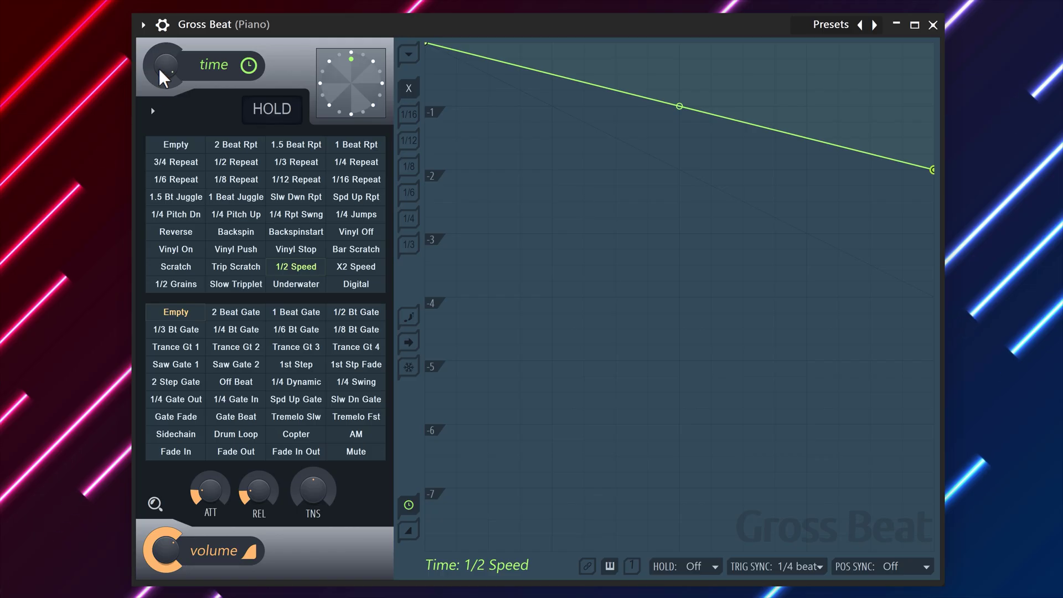
Create an automation clip for Gross Beat's time mix and shape it to curve from maximum at bar 1 to minimum at bar 9, playing it back.
{"action": "right_click", "coordinate": [159, 68]}
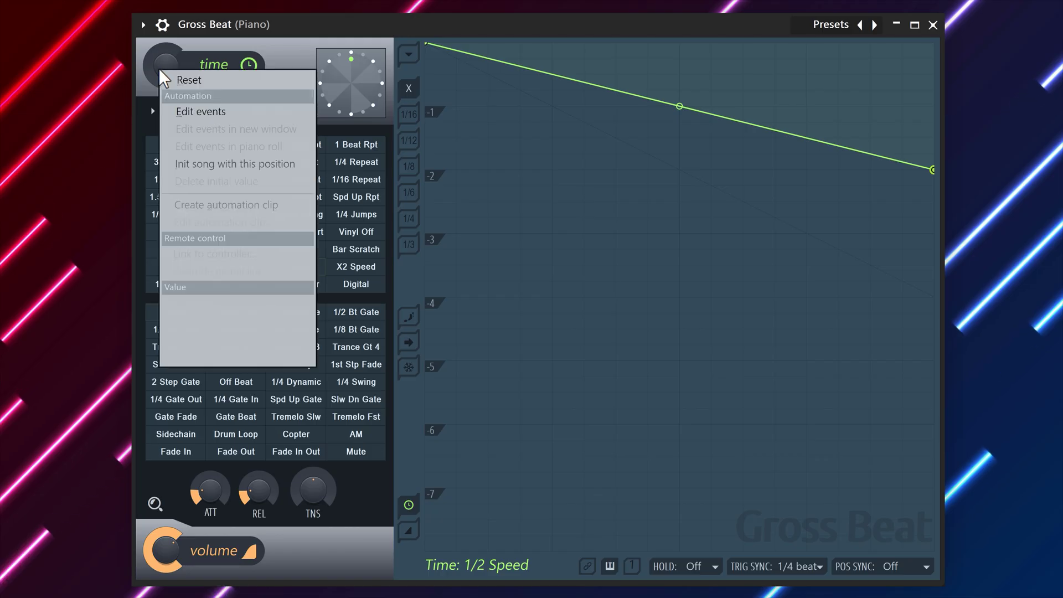
{"action": "left_click", "coordinate": [229, 206]}
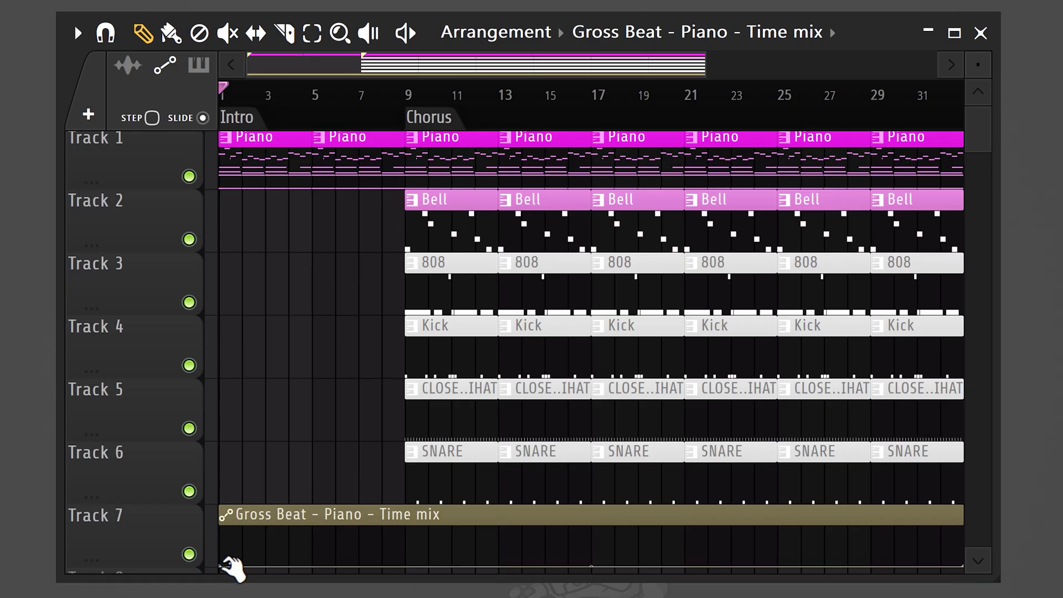
{"action": "left_click_drag", "start_coordinate": [233, 567], "coordinate": [221, 527]}
{"action": "left_click_drag", "start_coordinate": [416, 541], "coordinate": [404, 566]}
{"action": "left_click_drag", "start_coordinate": [316, 546], "coordinate": [308, 451]}
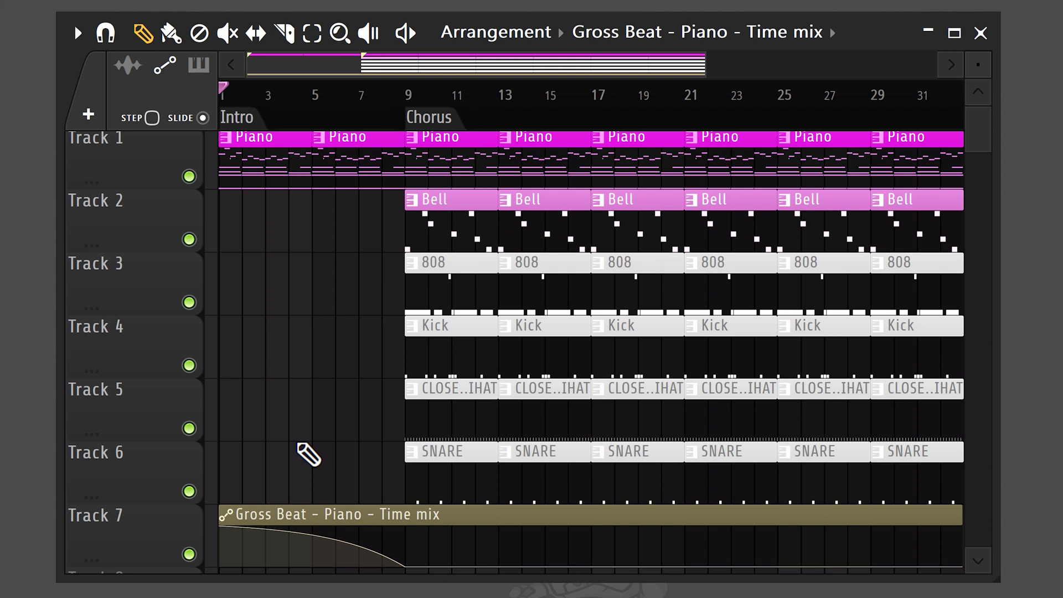
{"action": "key", "text": "space"}
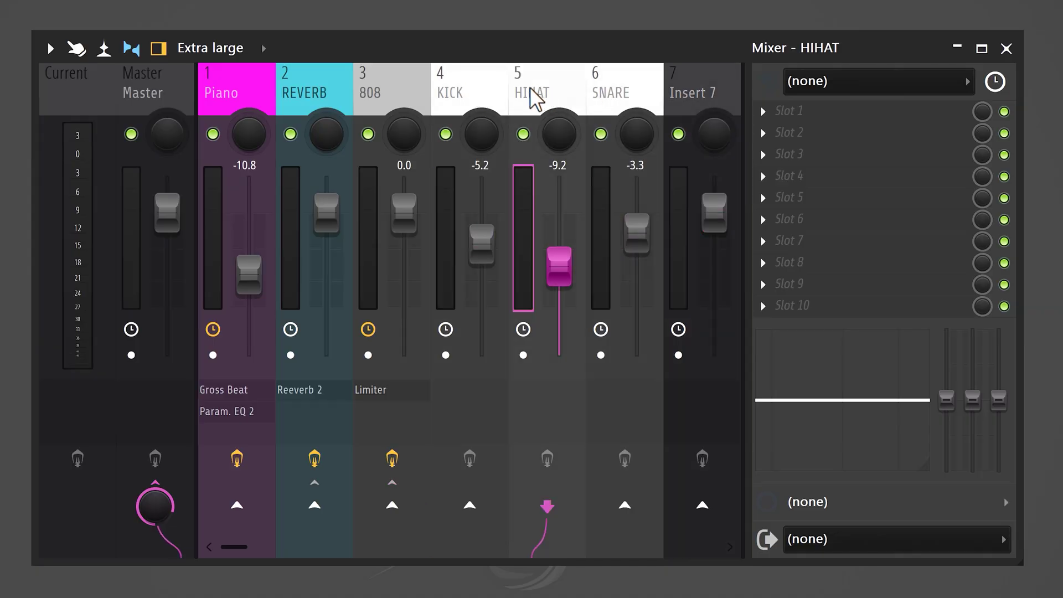
Route the KICK, HIHAT and SNARE mixer tracks to Insert 7 only.
{"action": "left_click", "coordinate": [480, 96]}
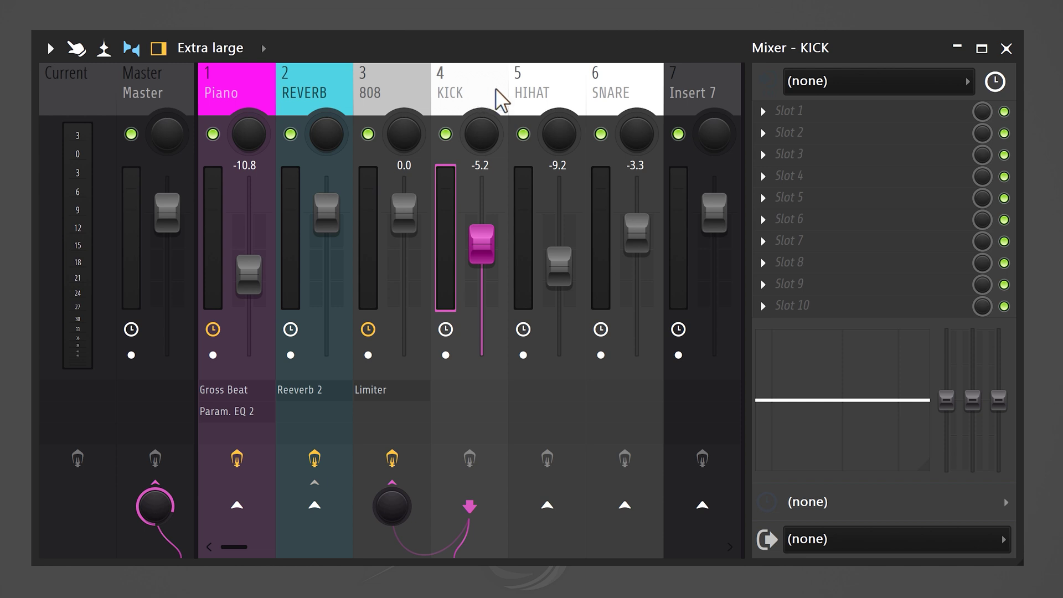
{"action": "left_click_drag", "start_coordinate": [496, 91], "coordinate": [600, 90]}
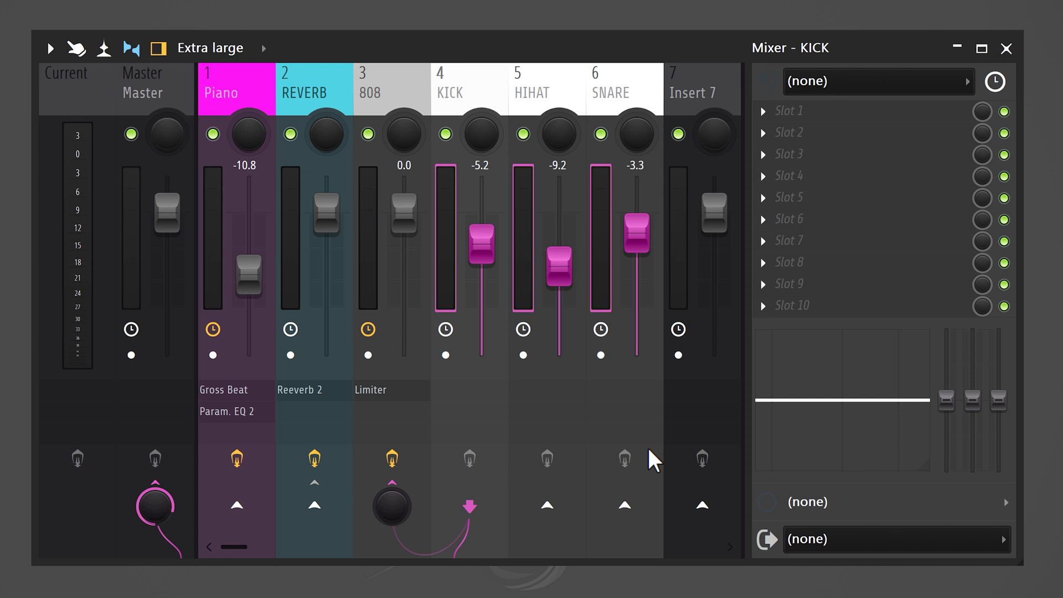
{"action": "right_click", "coordinate": [703, 505]}
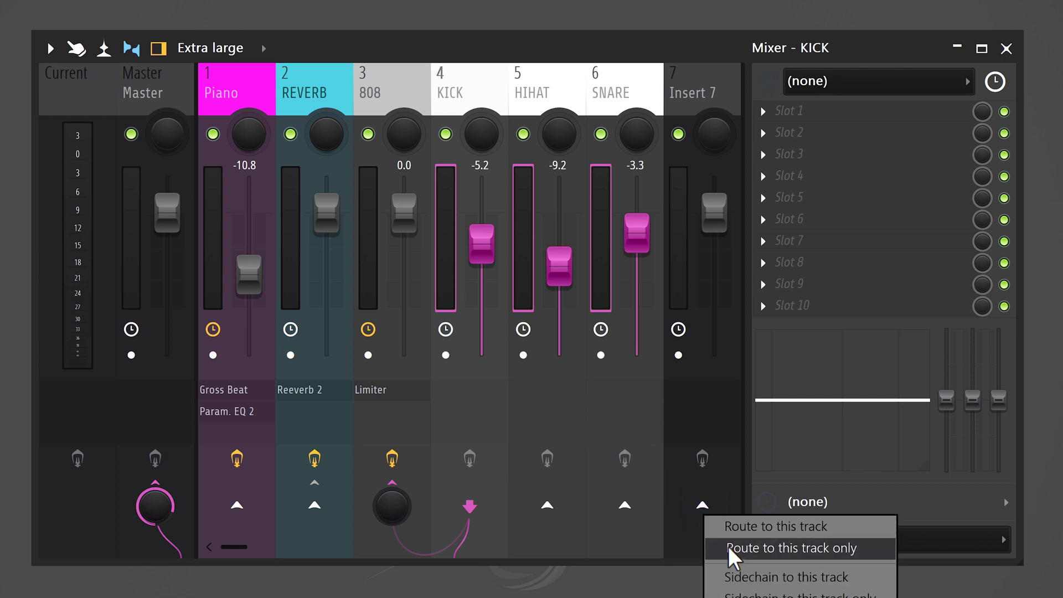
{"action": "left_click", "coordinate": [729, 546]}
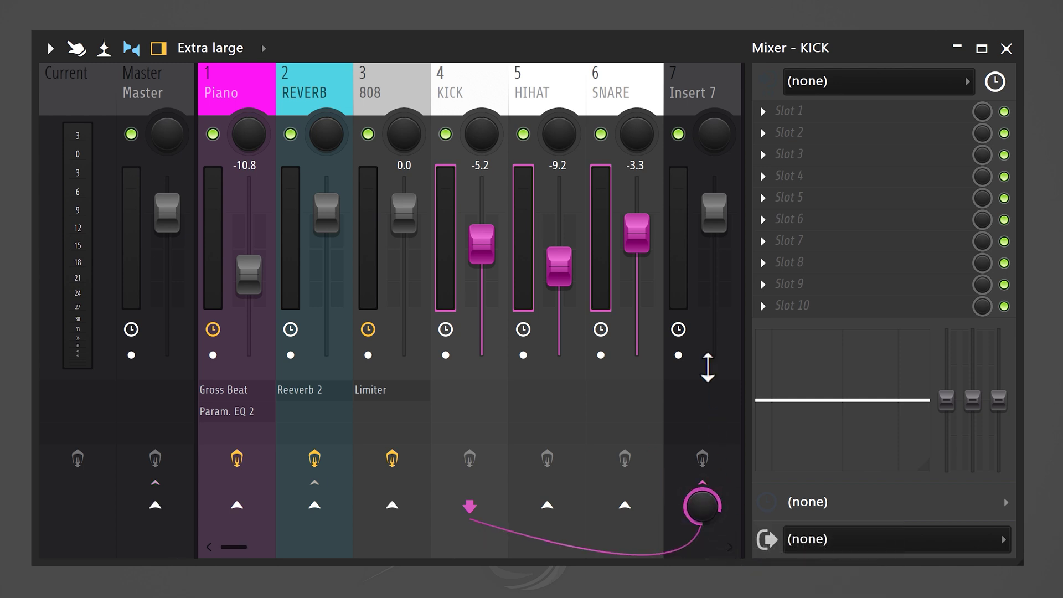
Rename Insert 7 to Drum bus and load Fruity peak controller in its first effect slot.
{"action": "left_click", "coordinate": [712, 99]}
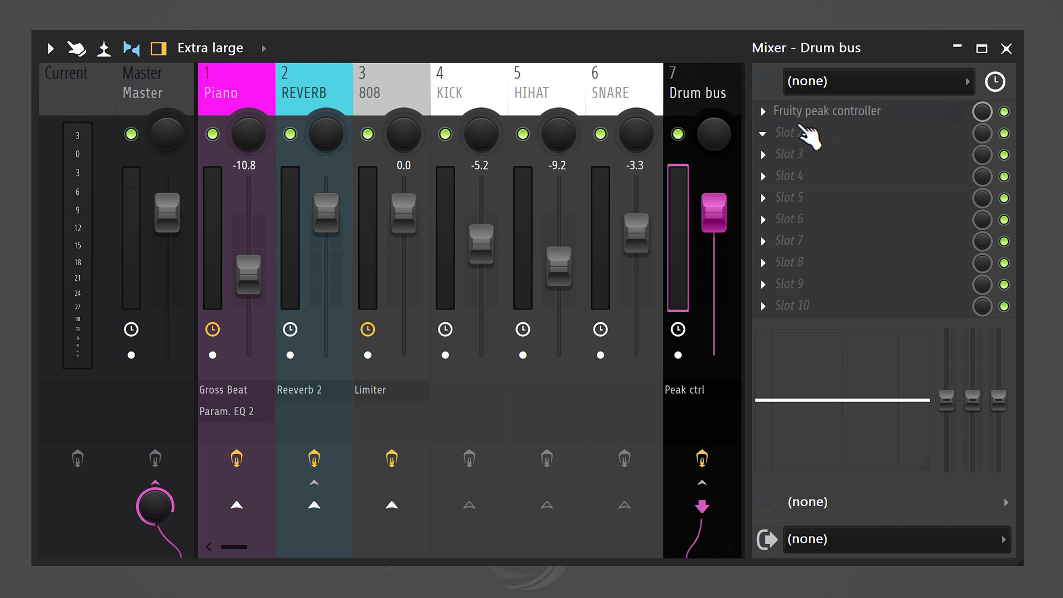
Check the routing of the SNARE, HIHAT and KICK tracks in the mixer.
{"action": "left_click", "coordinate": [622, 90]}
{"action": "left_click", "coordinate": [541, 90]}
{"action": "left_click", "coordinate": [484, 90]}
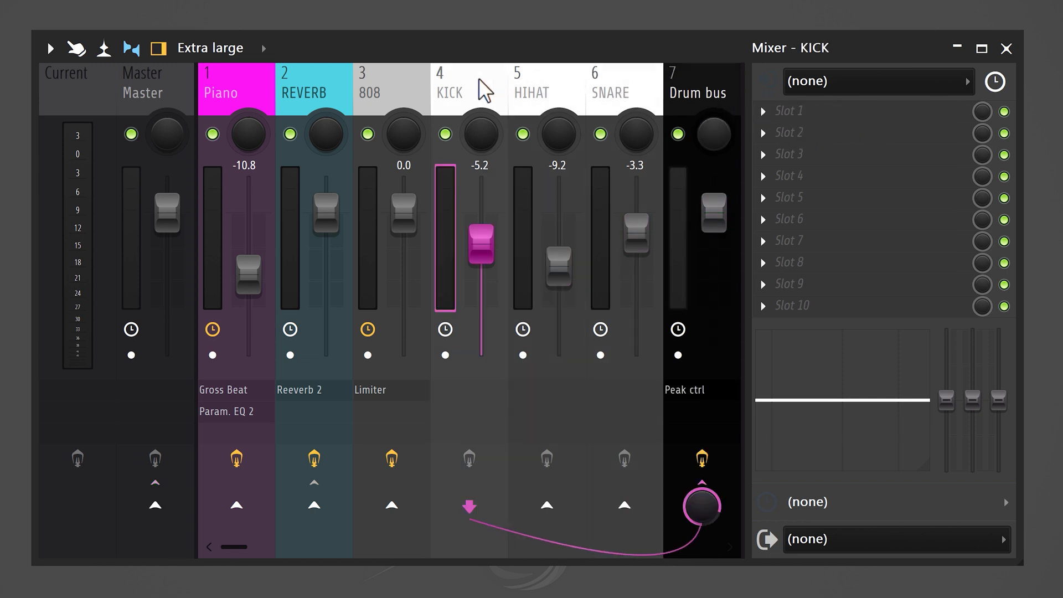
Link the wet level of the REVERB track's Fruity Reeverb 2 to Peak ctrl - Peak with Inverted mapping, and raise the peak controller's base.
{"action": "left_click", "coordinate": [326, 91]}
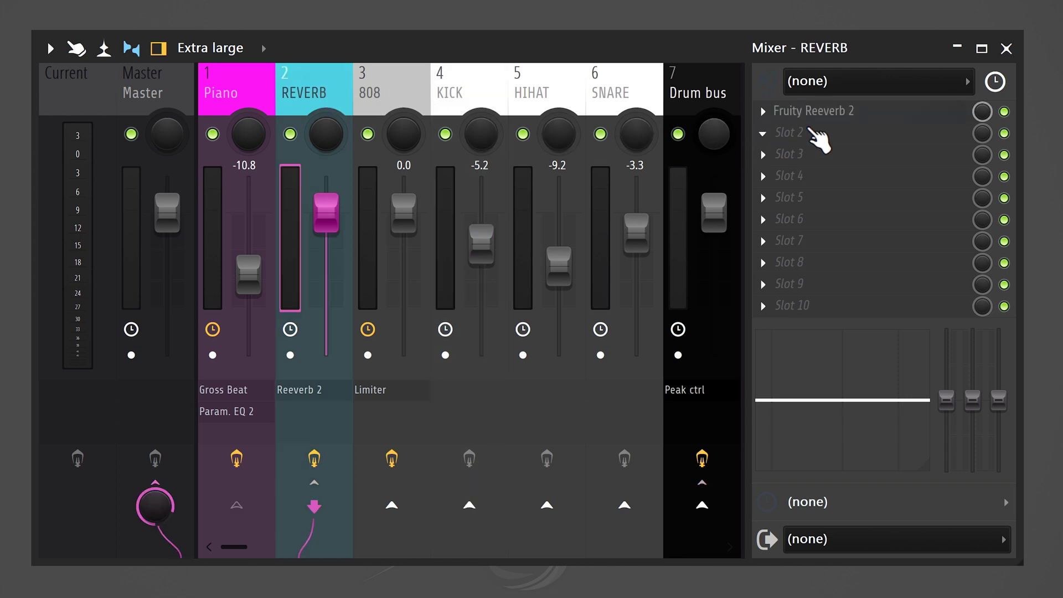
{"action": "left_click", "coordinate": [814, 111]}
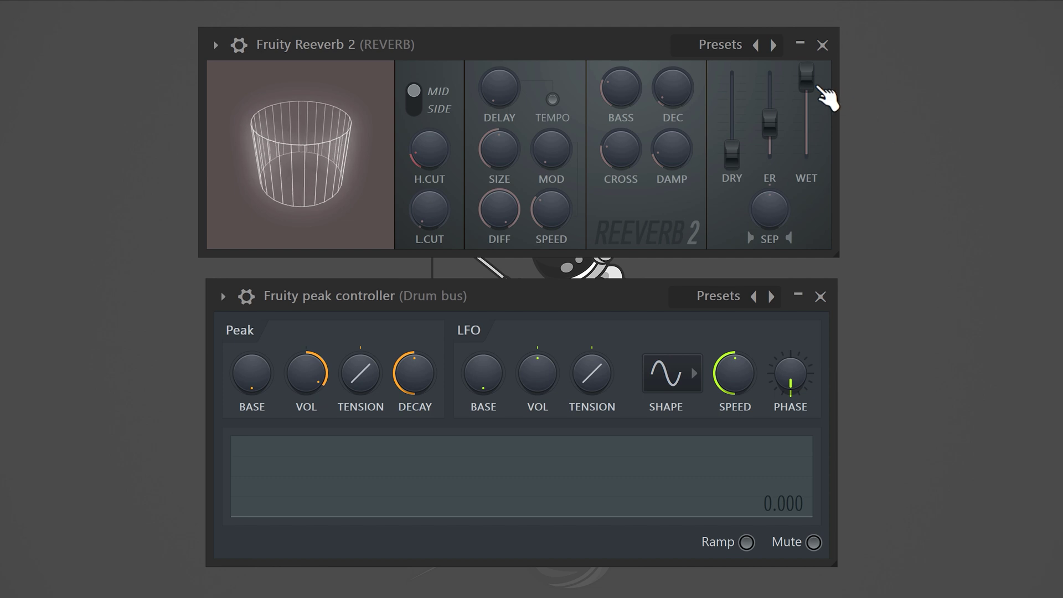
{"action": "right_click", "coordinate": [809, 77]}
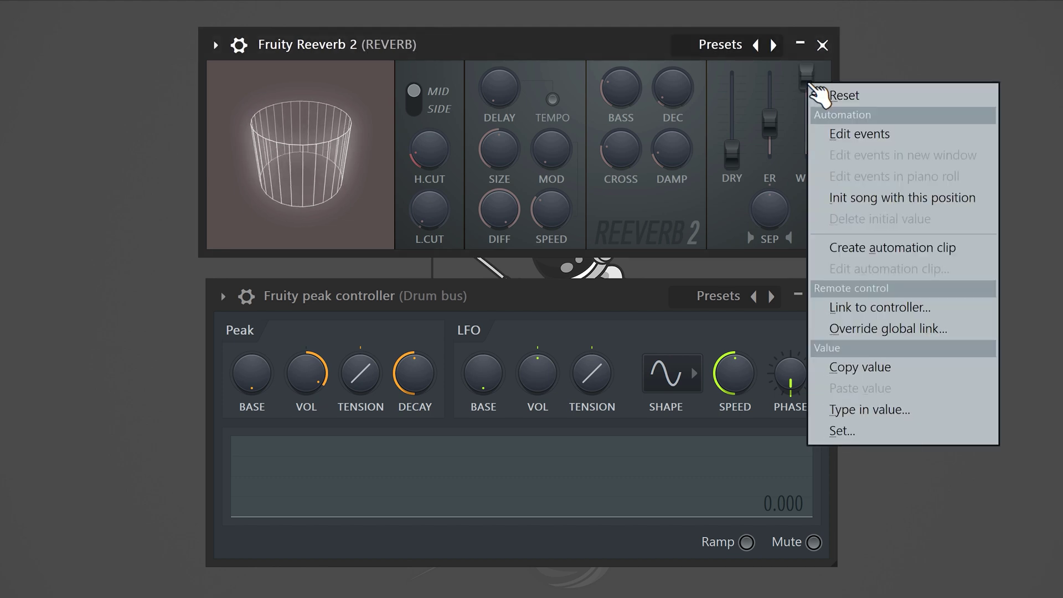
{"action": "left_click", "coordinate": [867, 308]}
{"action": "left_click", "coordinate": [643, 250]}
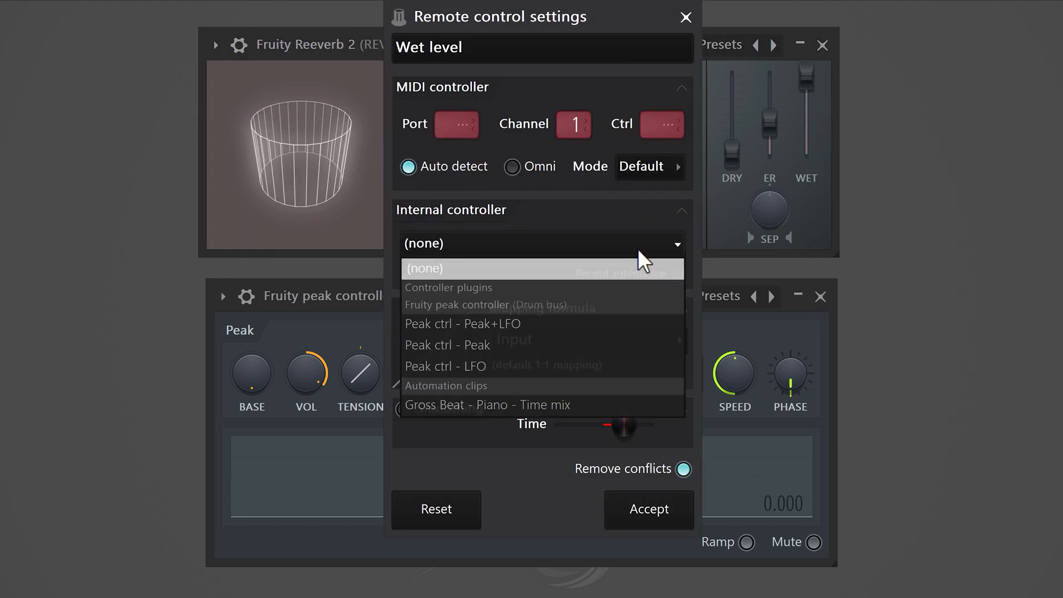
{"action": "left_click", "coordinate": [606, 348]}
{"action": "left_click", "coordinate": [680, 348]}
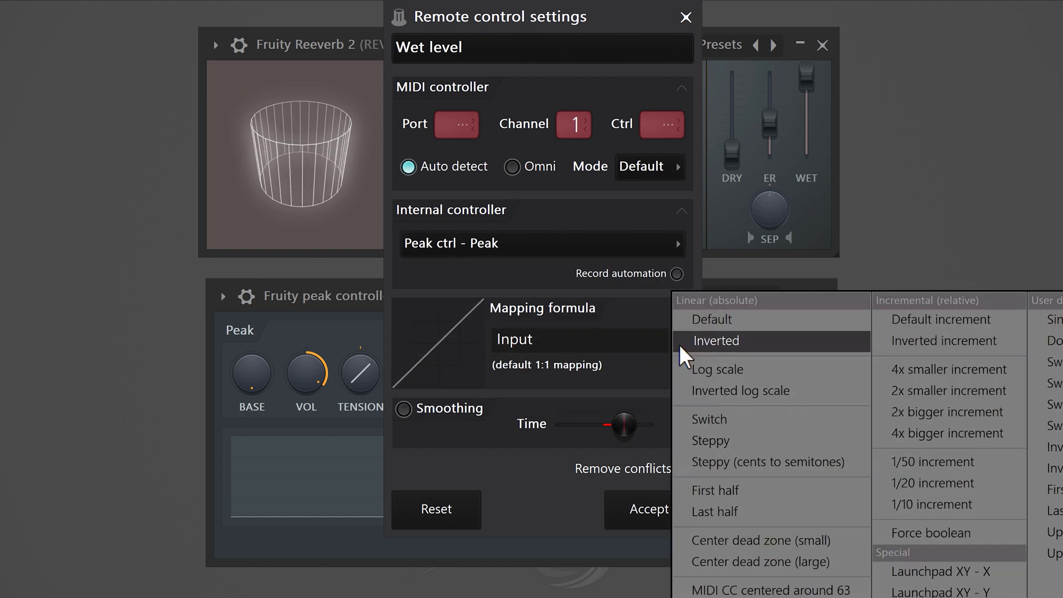
{"action": "left_click", "coordinate": [709, 351]}
{"action": "left_click", "coordinate": [659, 510]}
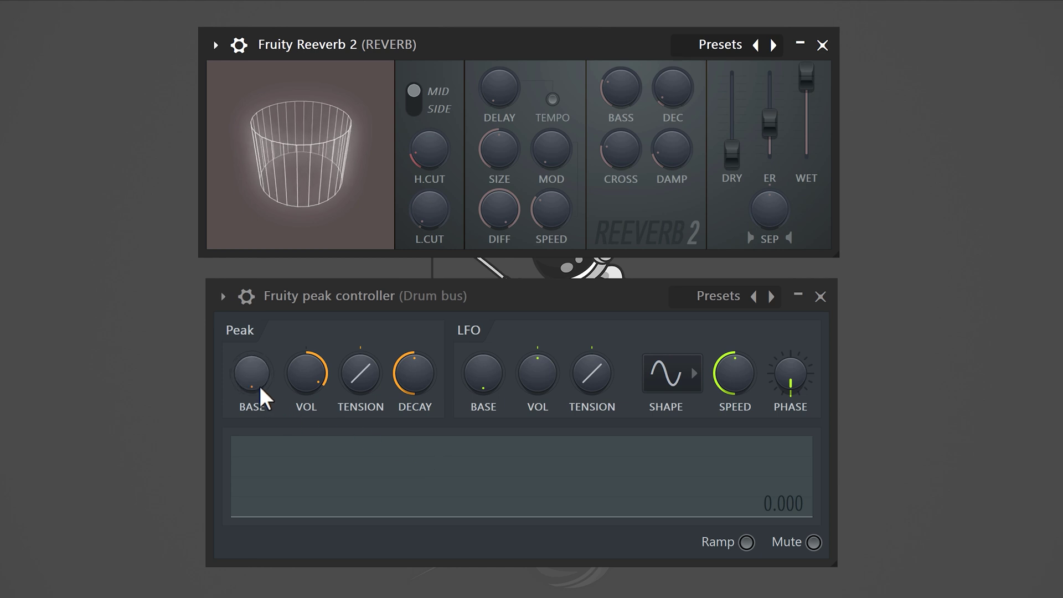
{"action": "left_click_drag", "start_coordinate": [260, 387], "coordinate": [260, 366]}
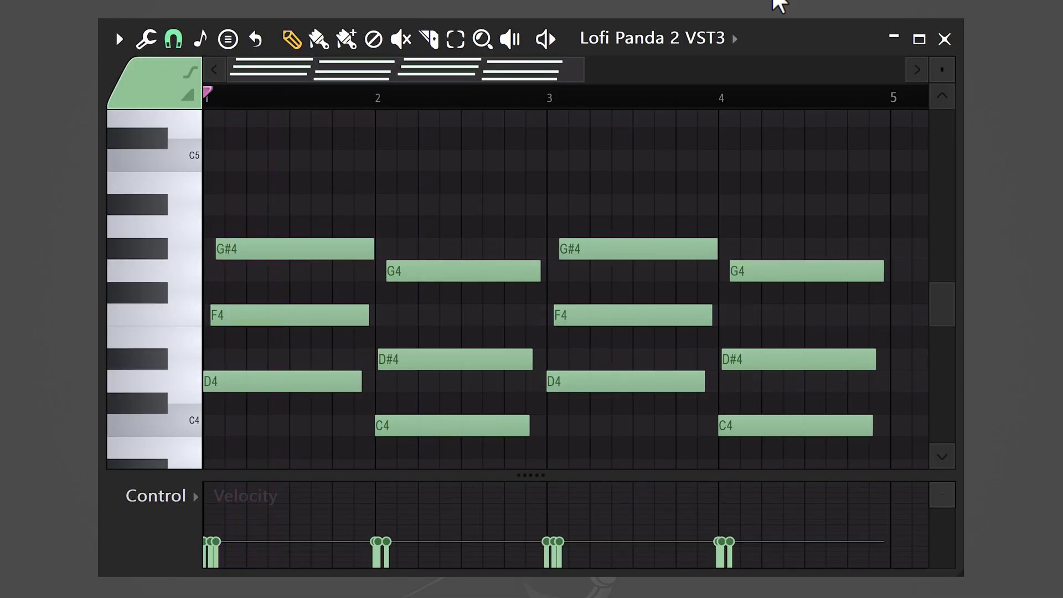
Add a slightly delayed top note to each Lofi Panda chord, C5 in bars 1 and 3 and A#4 in bars 2 and 4, auditioning the chords.
{"action": "key", "text": "space"}
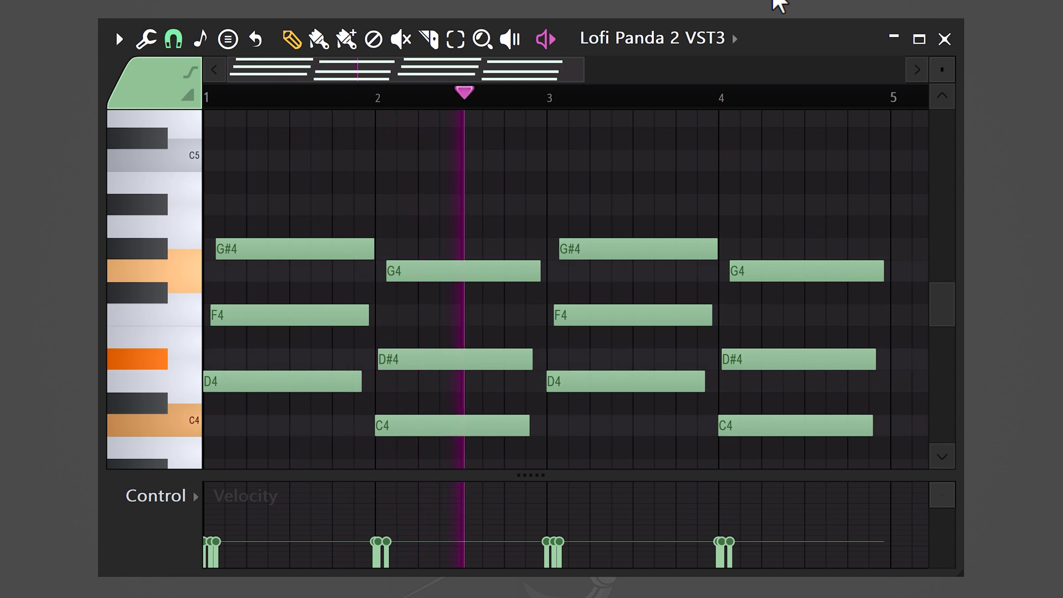
{"action": "key", "text": "space"}
{"action": "left_click_drag", "start_coordinate": [242, 167], "coordinate": [228, 167]}
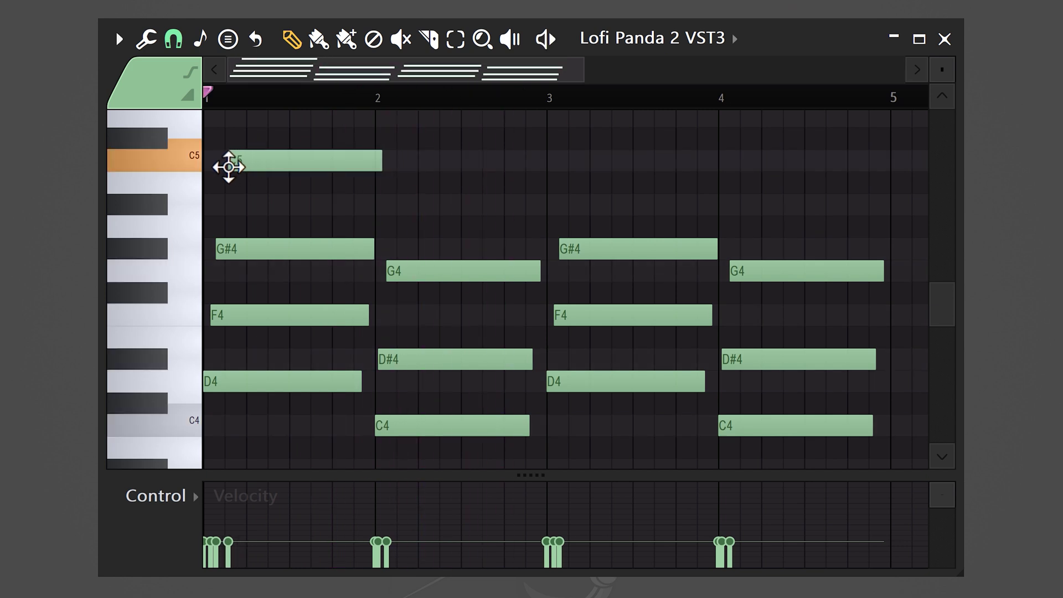
{"action": "left_click_drag", "start_coordinate": [401, 206], "coordinate": [396, 207]}
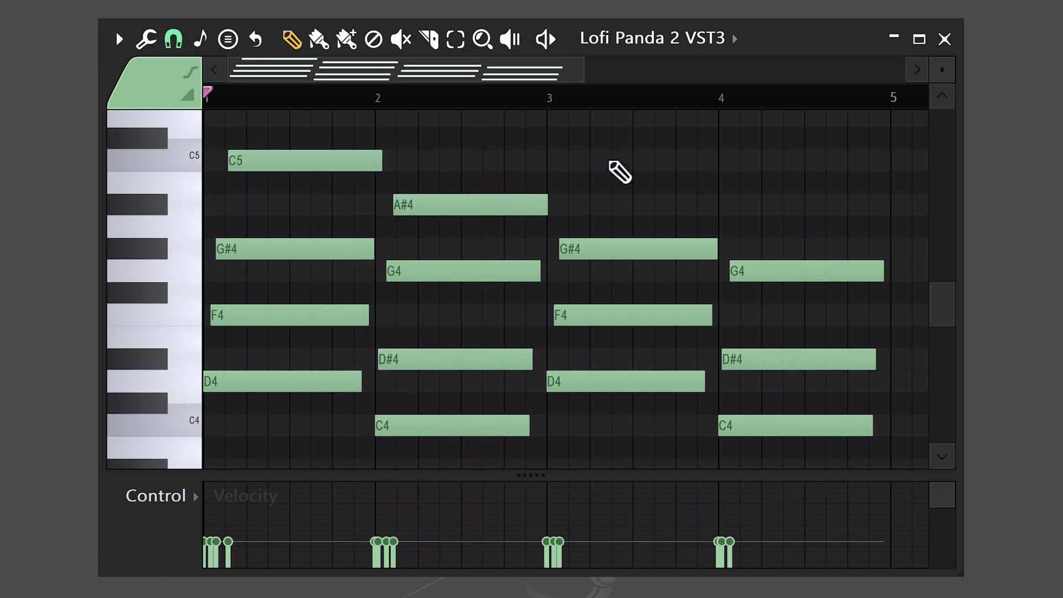
{"action": "left_click_drag", "start_coordinate": [619, 172], "coordinate": [565, 166]}
{"action": "left_click_drag", "start_coordinate": [801, 205], "coordinate": [738, 209]}
{"action": "key", "text": "space"}
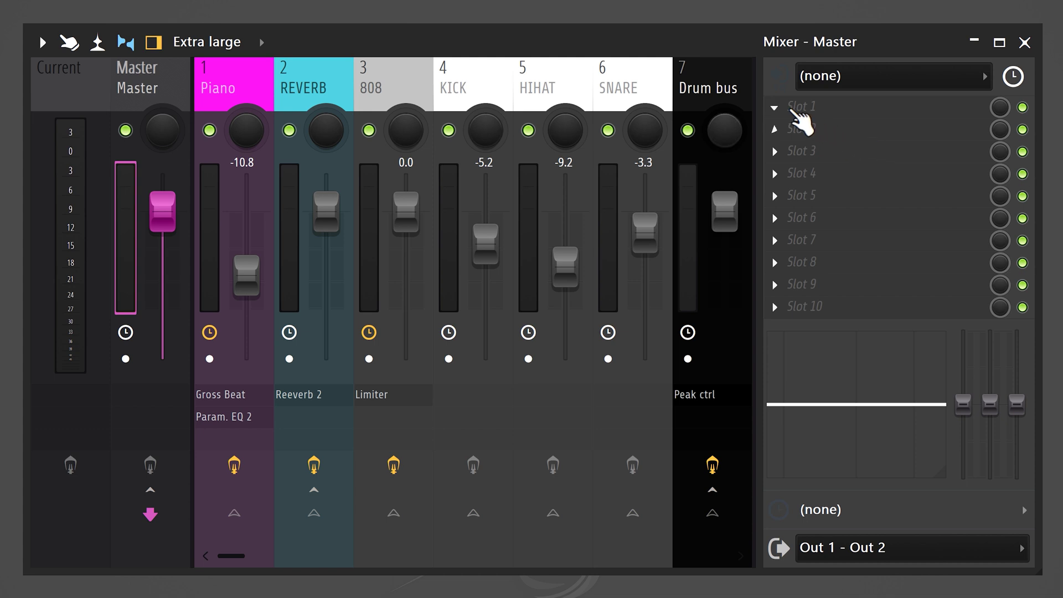
Load Fruity Compressor on the Master with -15.3 dB threshold, 2.7:1 ratio, 3.2 dB gain, 72 ms attack and 282 ms release, and audition it.
{"action": "left_click", "coordinate": [798, 106]}
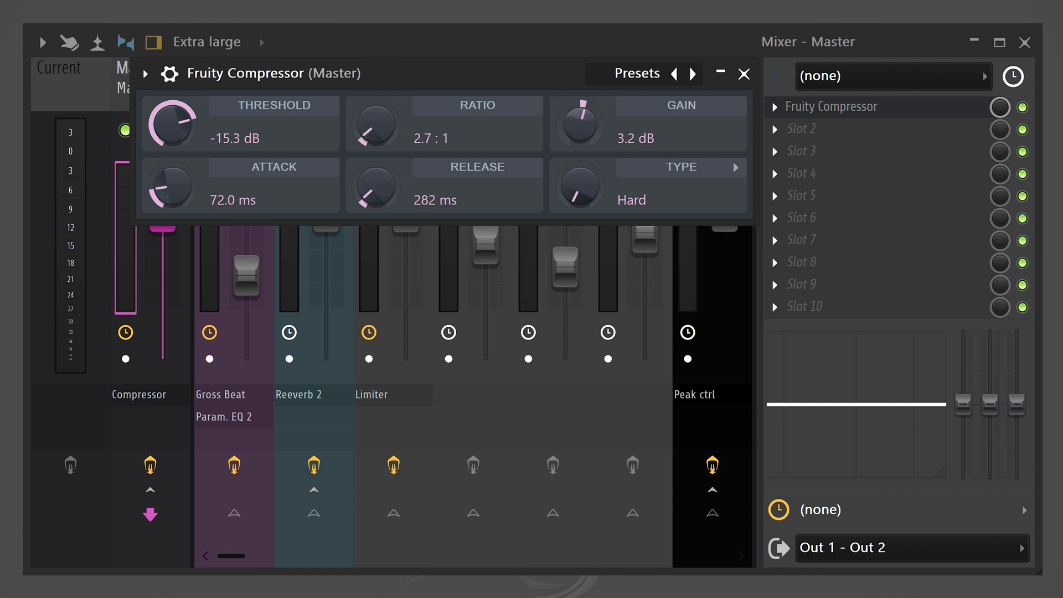
{"action": "key", "text": "space"}
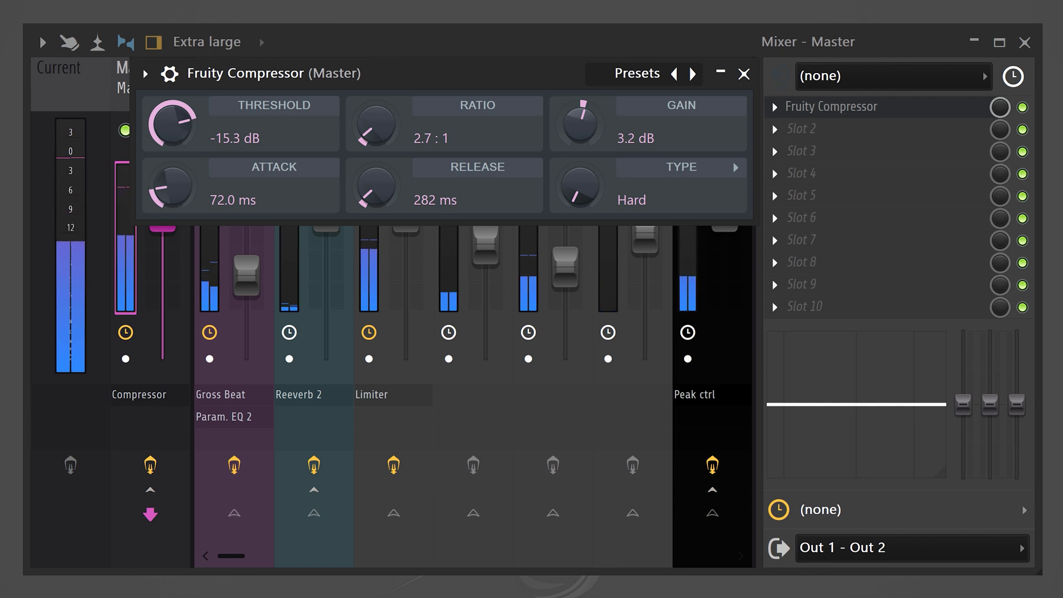
{"action": "key", "text": "space"}
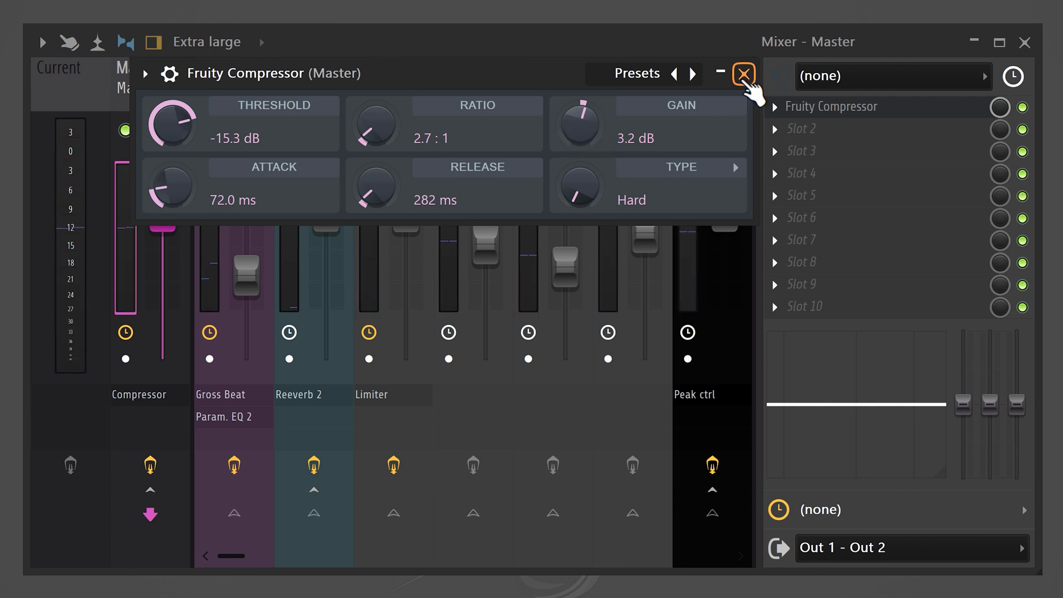
{"action": "left_click", "coordinate": [744, 74]}
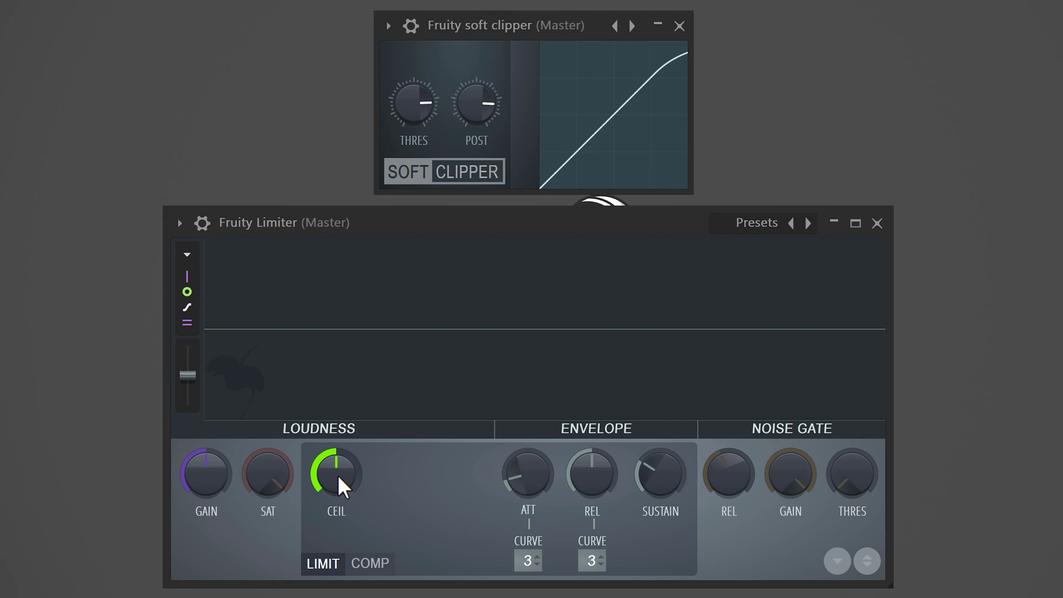
Raise the Master's Fruity Limiter ceiling to maximum and lower its saturation threshold during playback.
{"action": "left_click_drag", "start_coordinate": [338, 475], "coordinate": [338, 421]}
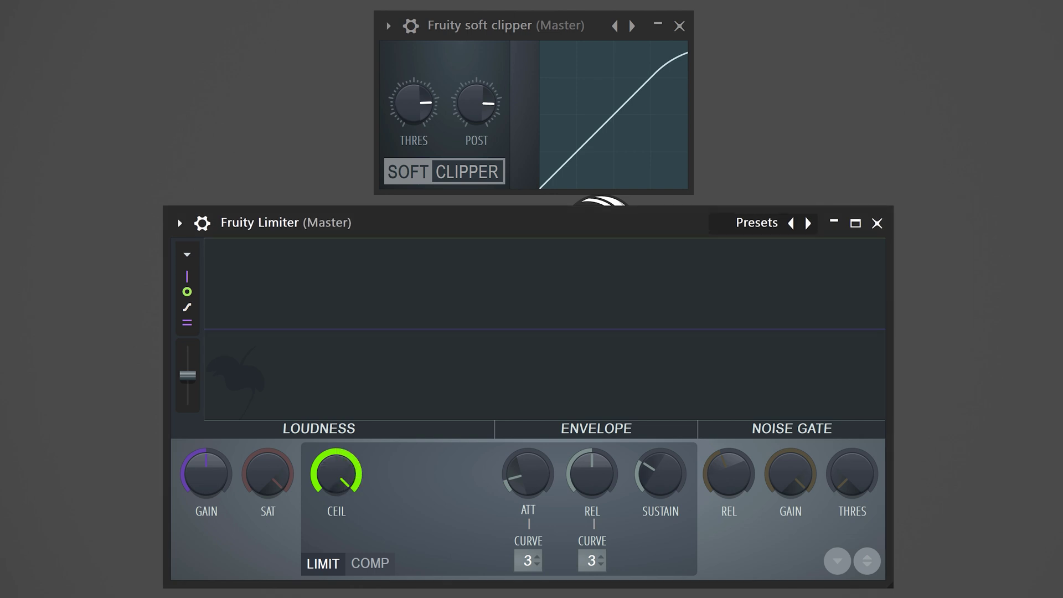
{"action": "key", "text": "space"}
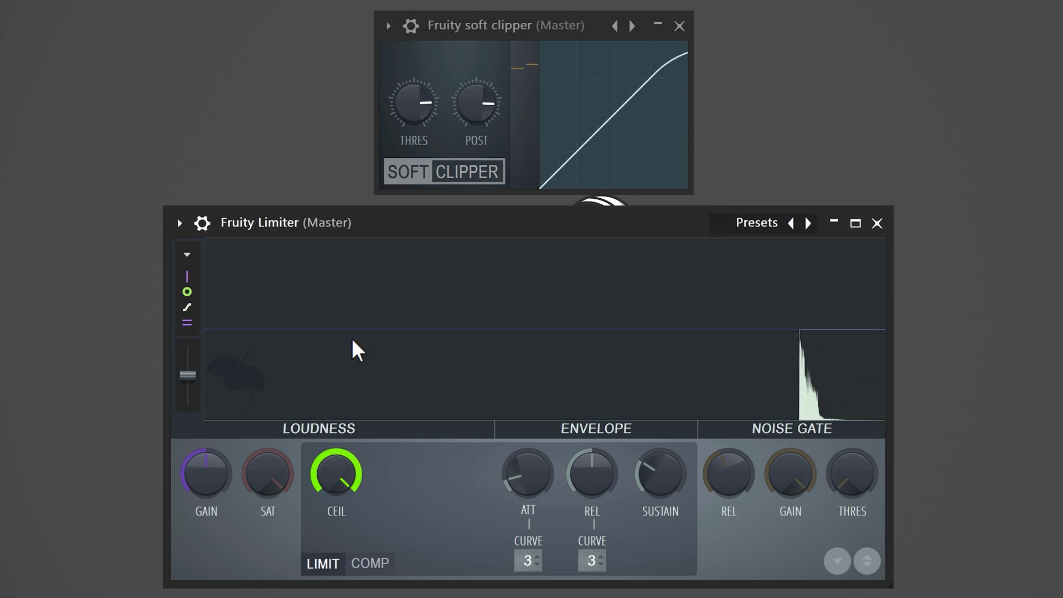
{"action": "left_click_drag", "start_coordinate": [268, 477], "coordinate": [268, 463]}
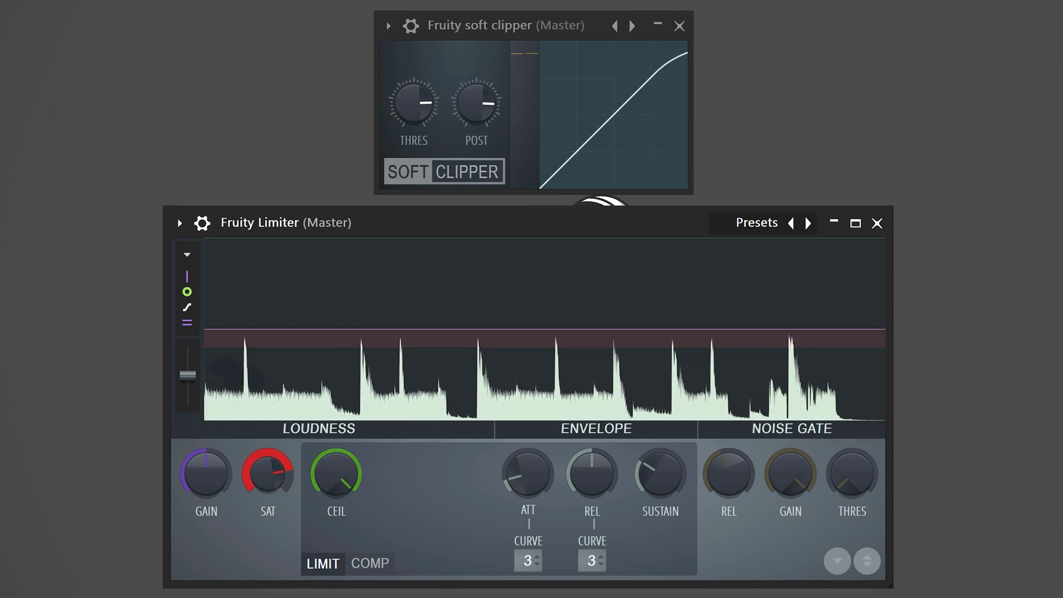
Lower the threshold of the Master's Fruity soft clipper while playing the song.
{"action": "key", "text": "space"}
{"action": "key", "text": "space"}
{"action": "left_click_drag", "start_coordinate": [421, 116], "coordinate": [421, 147]}
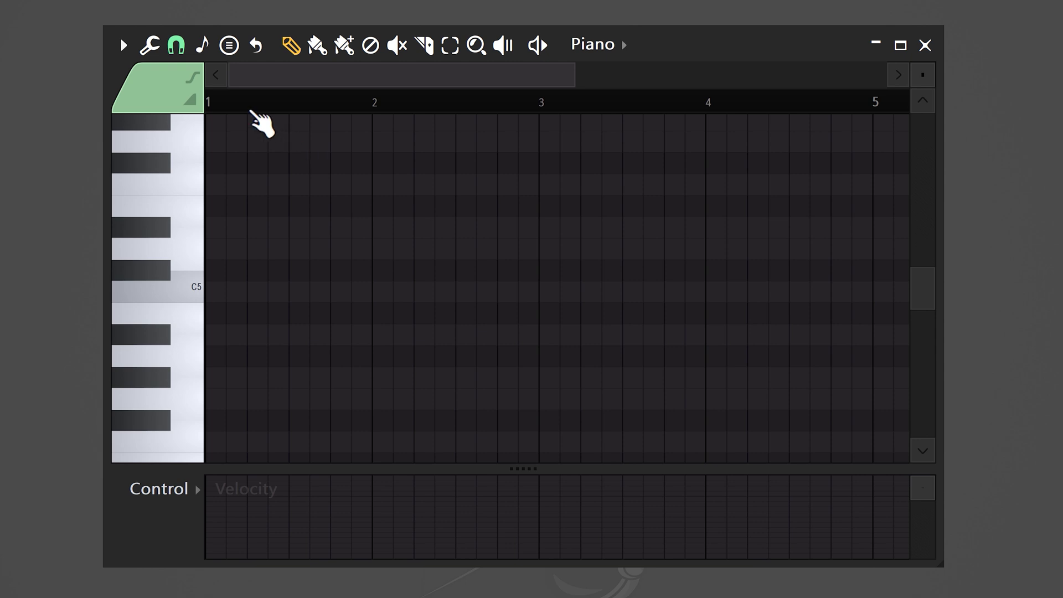
Set the Piano piano roll's scale to A Minor Natural (Aeolian) and place short notes in bar 1.
{"action": "left_click", "coordinate": [209, 53]}
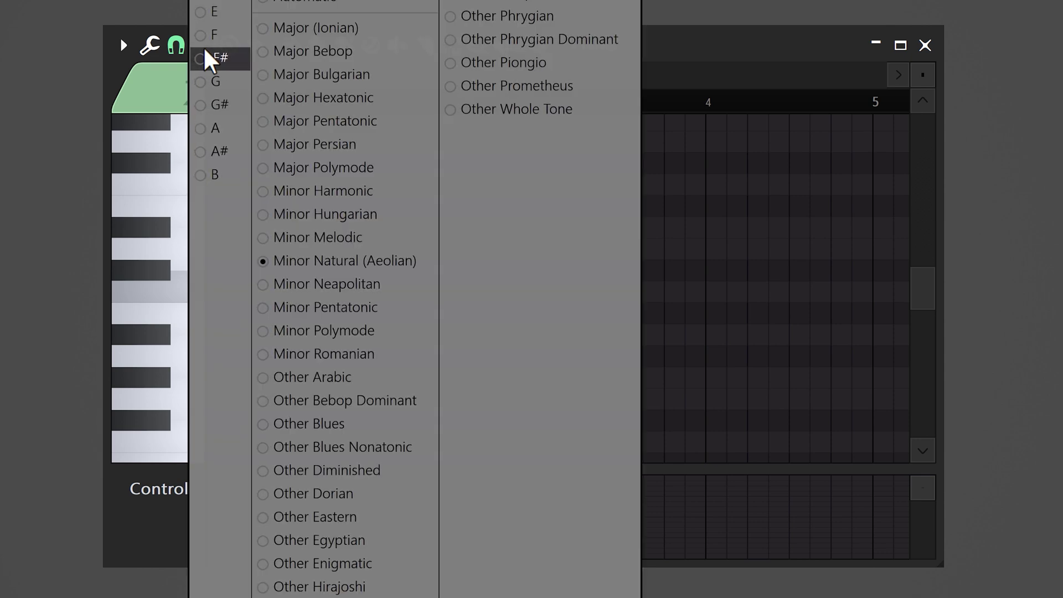
{"action": "left_click", "coordinate": [208, 130]}
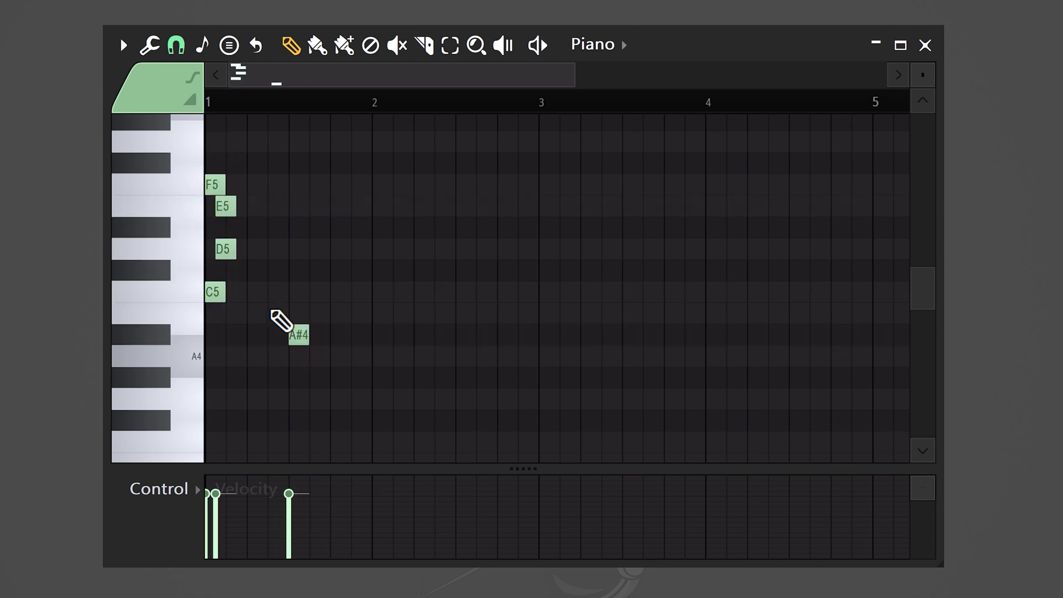
{"action": "left_click", "coordinate": [302, 355]}
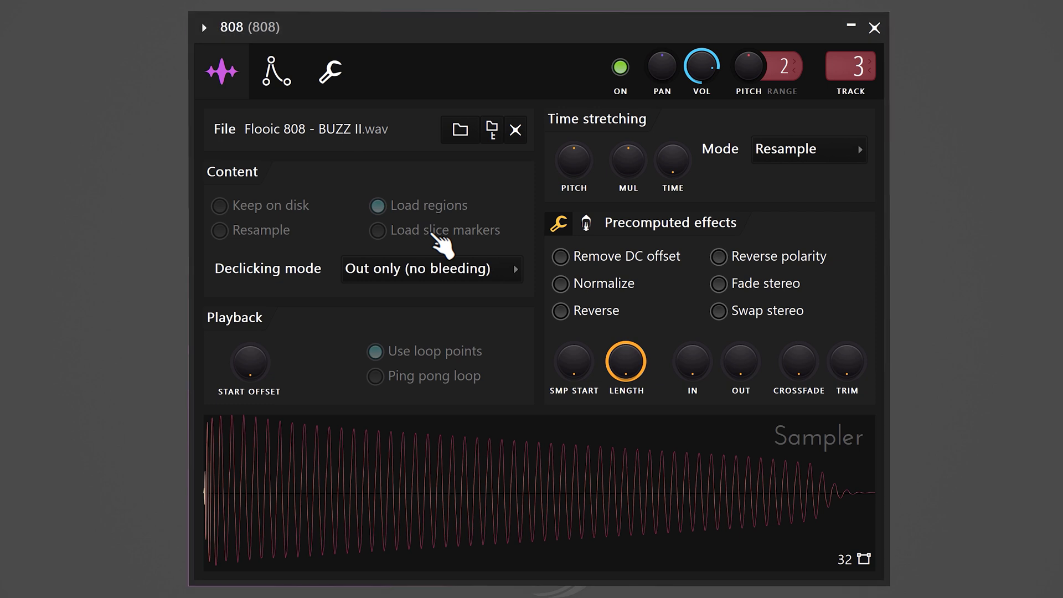
Open the volume envelope settings of the 808 sampler channel.
{"action": "left_click", "coordinate": [298, 91]}
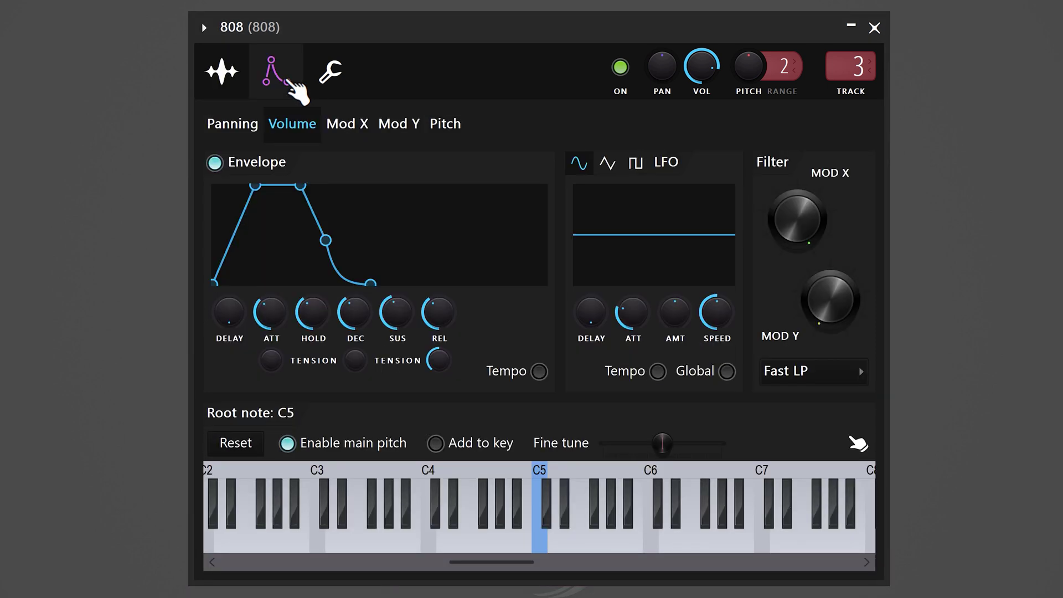